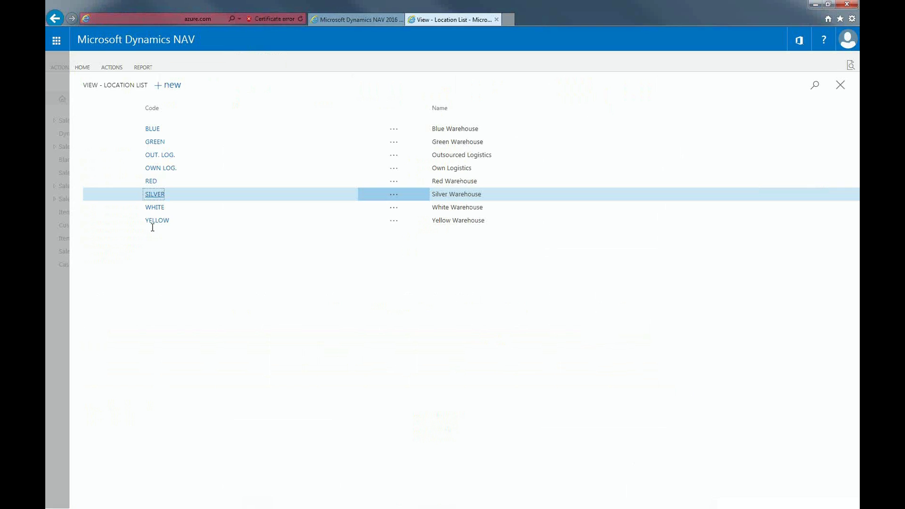
Open the SILVER location card to check Bin Mandatory, then open the page-and-report search.
key(ctrl+shift+e)
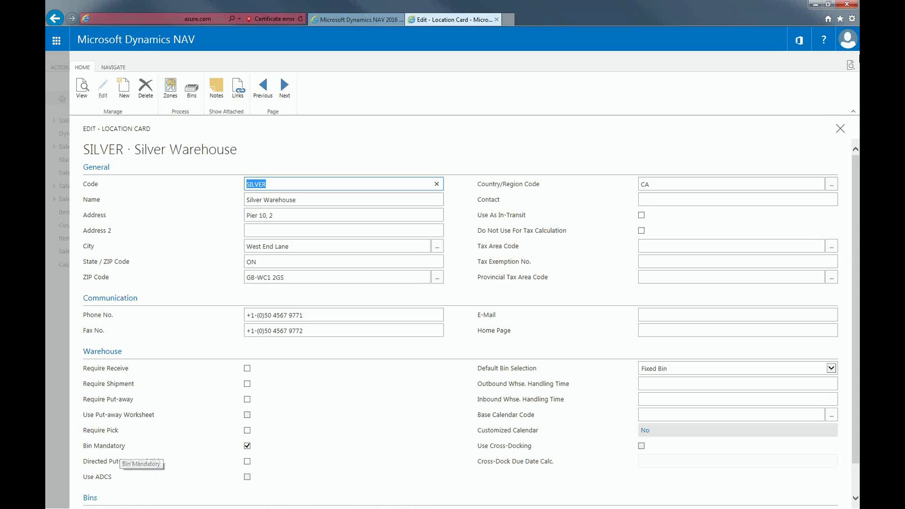
click(853, 63)
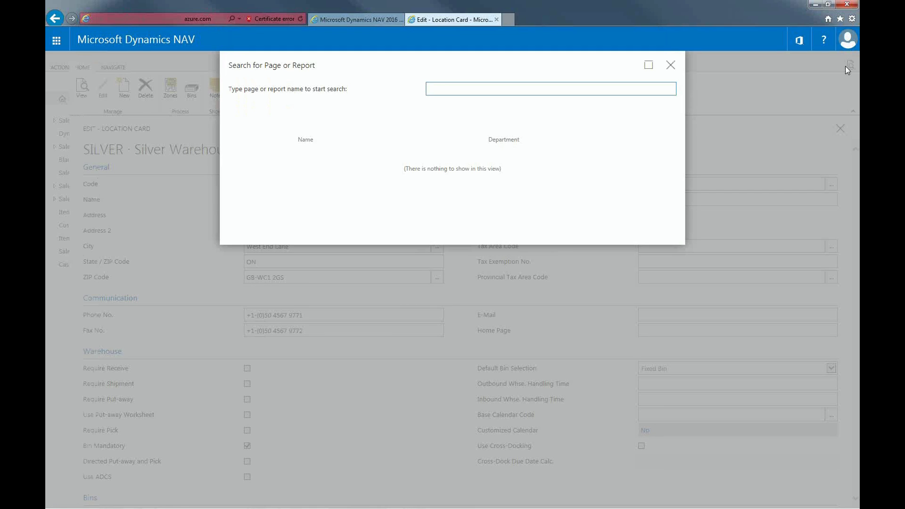
Start a new purchase order from the Purchase Orders list for vendor 50000.
text(purchase order)
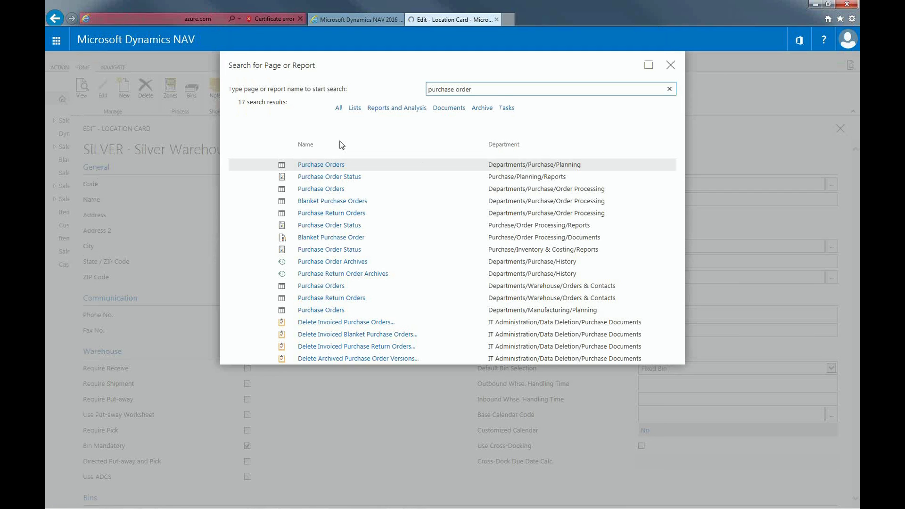
key(Return)
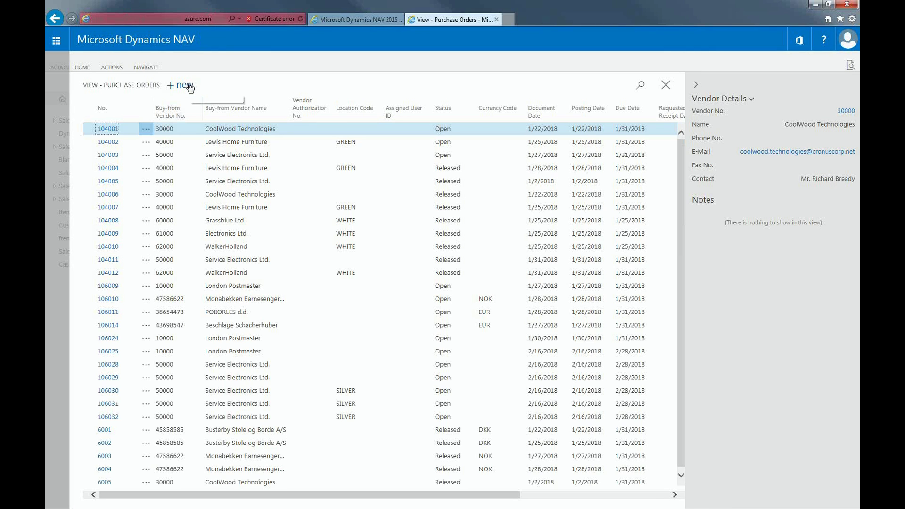
click(189, 87)
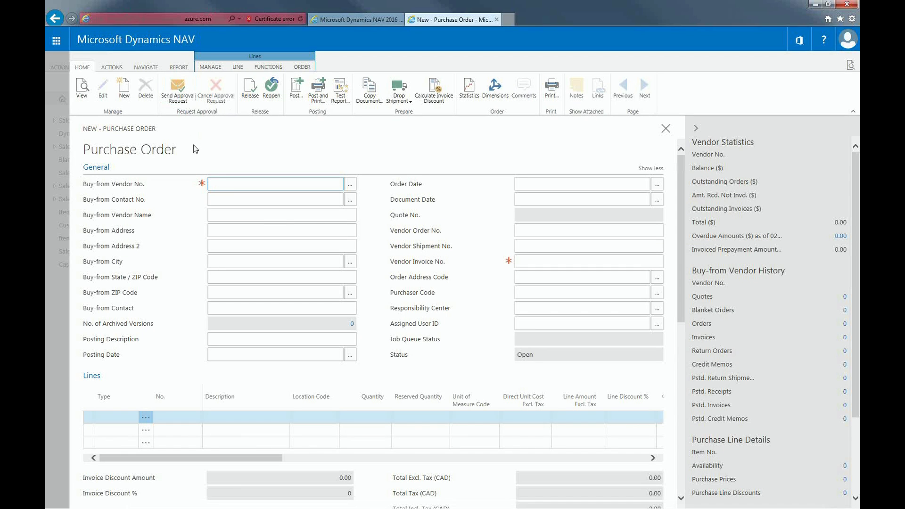
text(50000)
key(Tab)
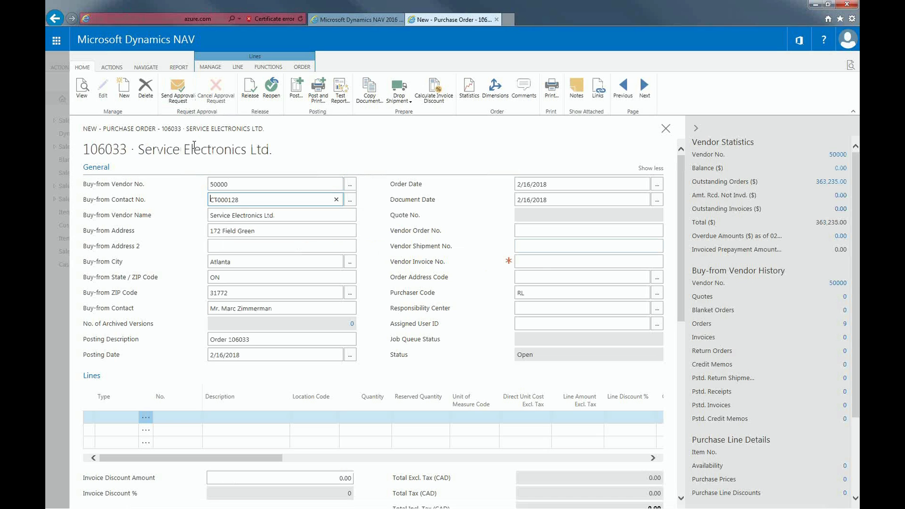
Enter vendor invoice number 123 and set the order's location code to SILVER.
click(542, 265)
text(123)
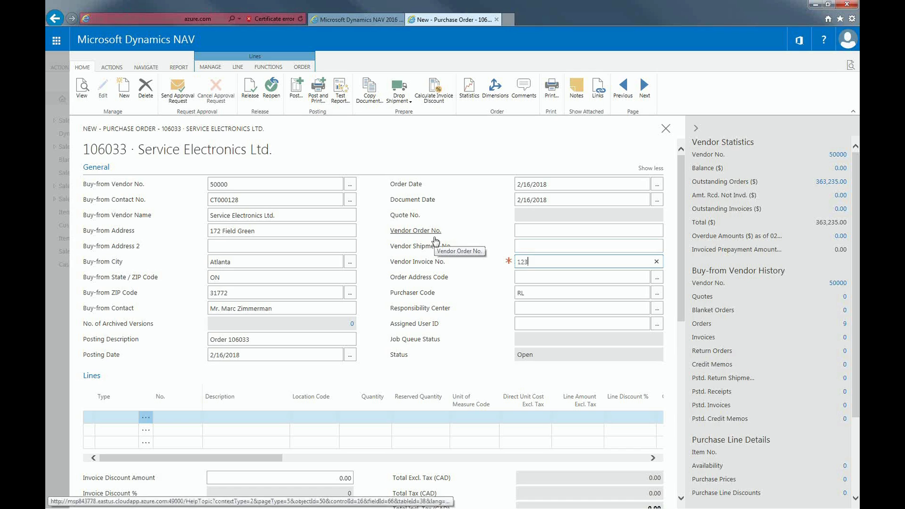
scroll(436, 241, down, 8)
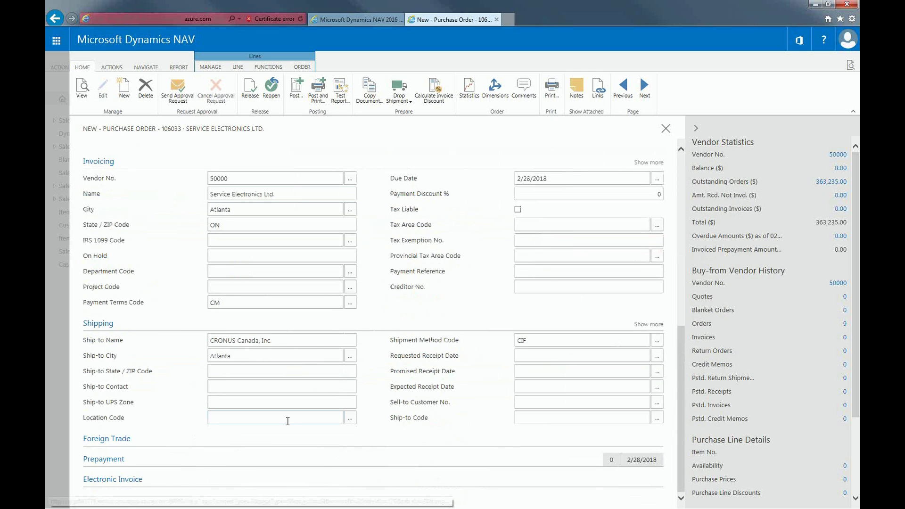
click(275, 418)
text(silver)
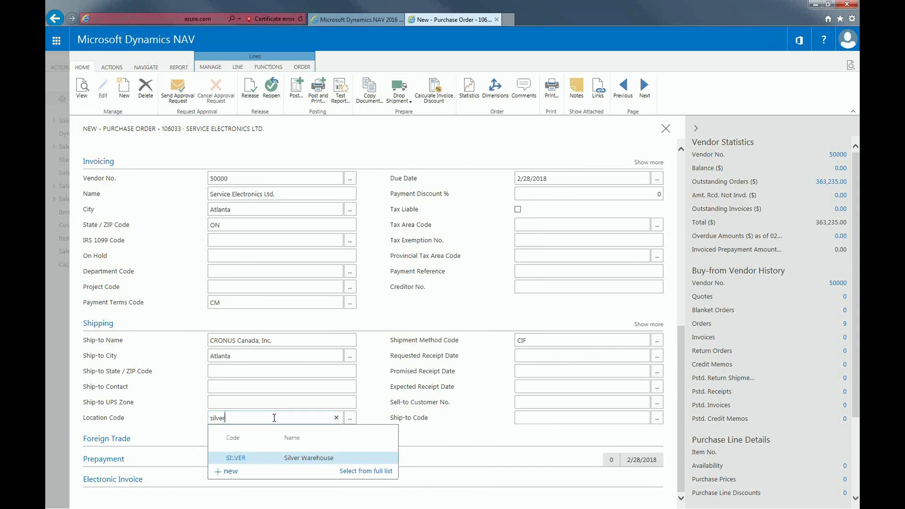
click(243, 457)
scroll(243, 443, up, 5)
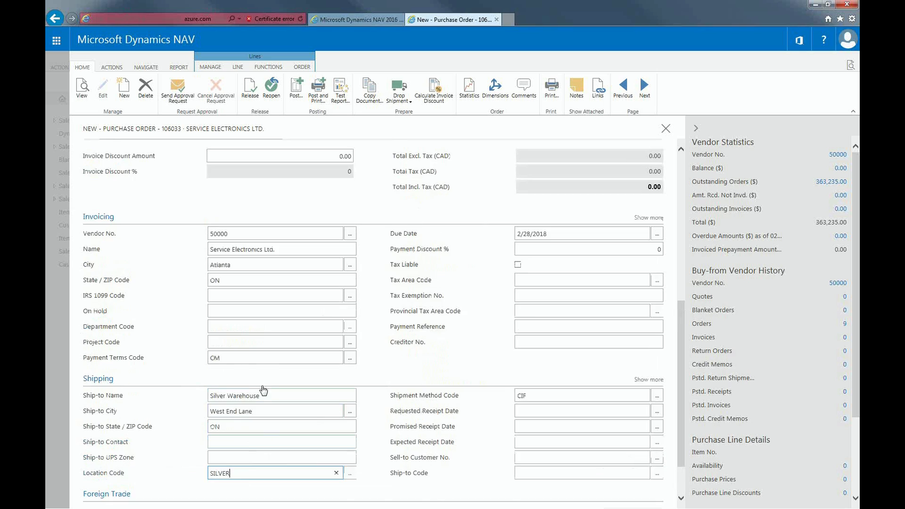
click(126, 321)
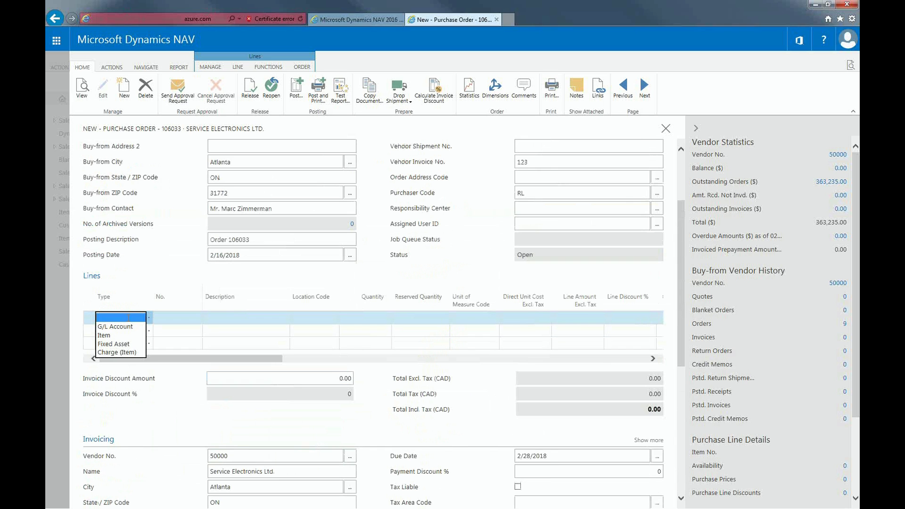
Add an Item line for 4 of item LS-75, the cherry loudspeaker.
click(111, 334)
click(185, 319)
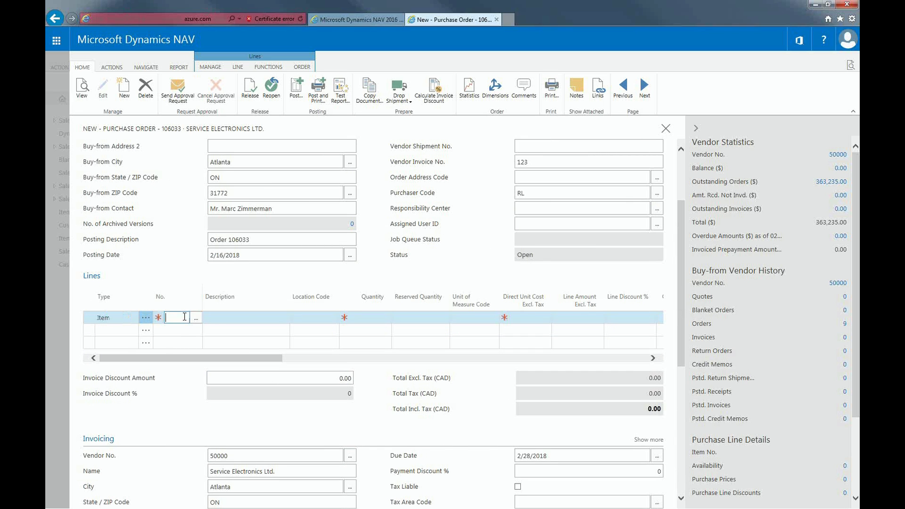
text(ls-75)
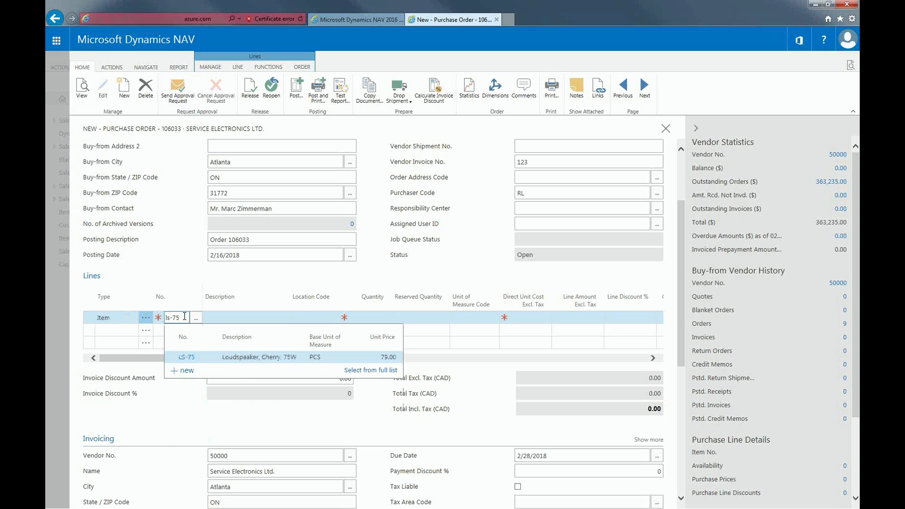
click(187, 358)
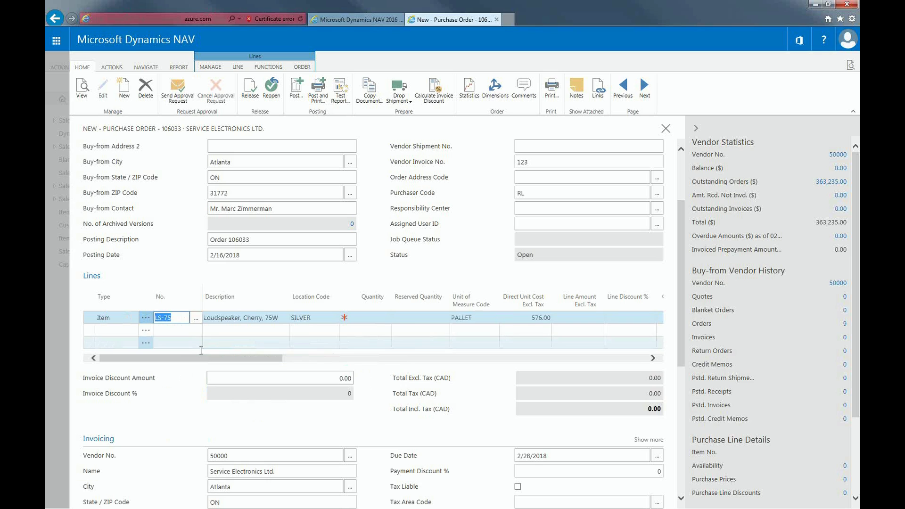
click(365, 317)
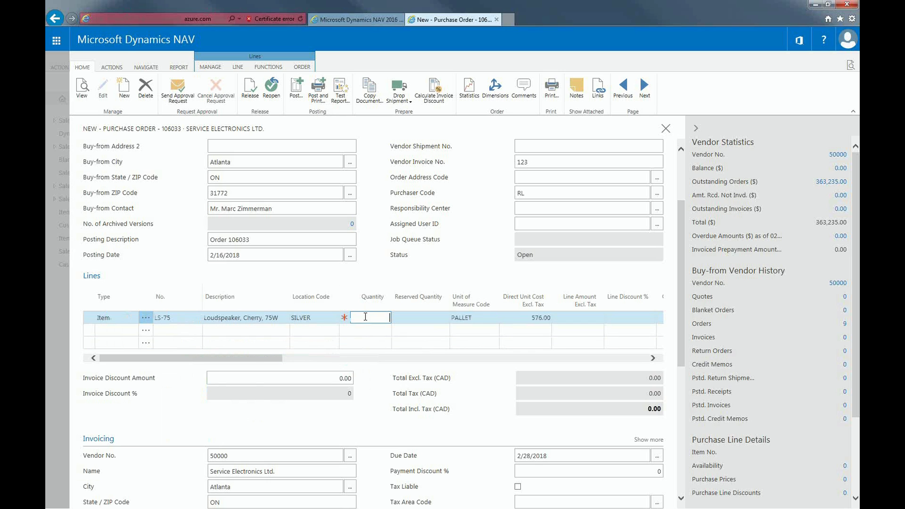
text(4)
Add a second line for 250 of item 70000, the side panel.
click(111, 330)
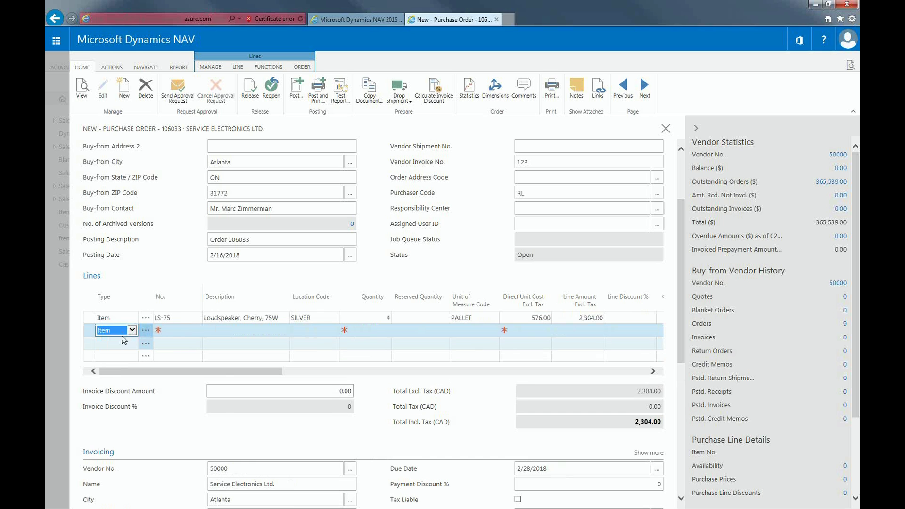
click(173, 331)
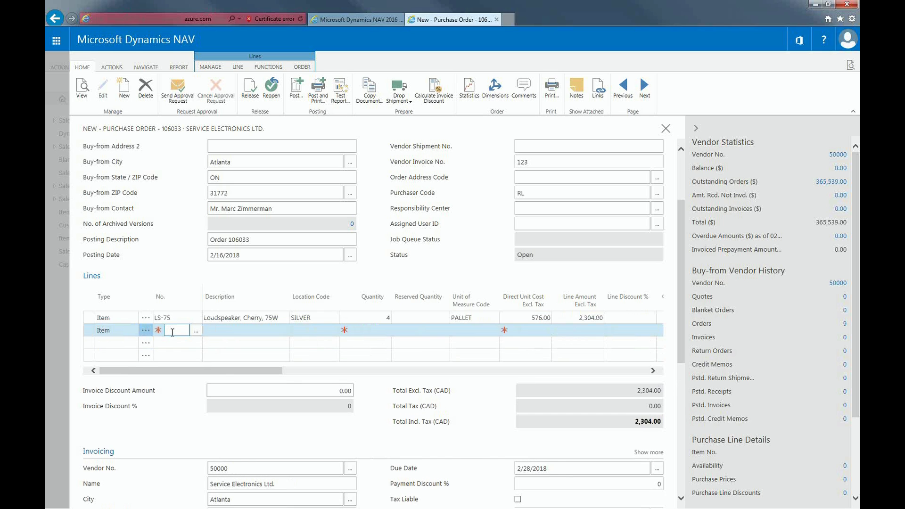
text(7000)
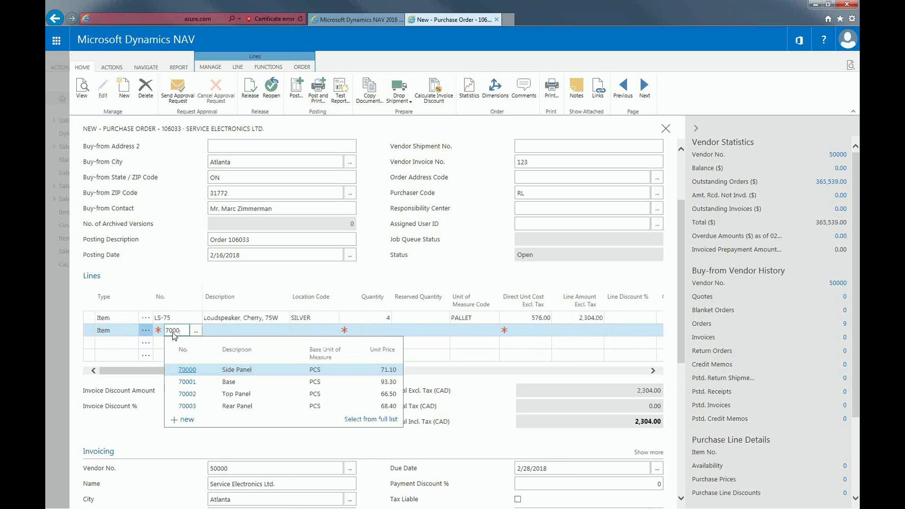
key(Return)
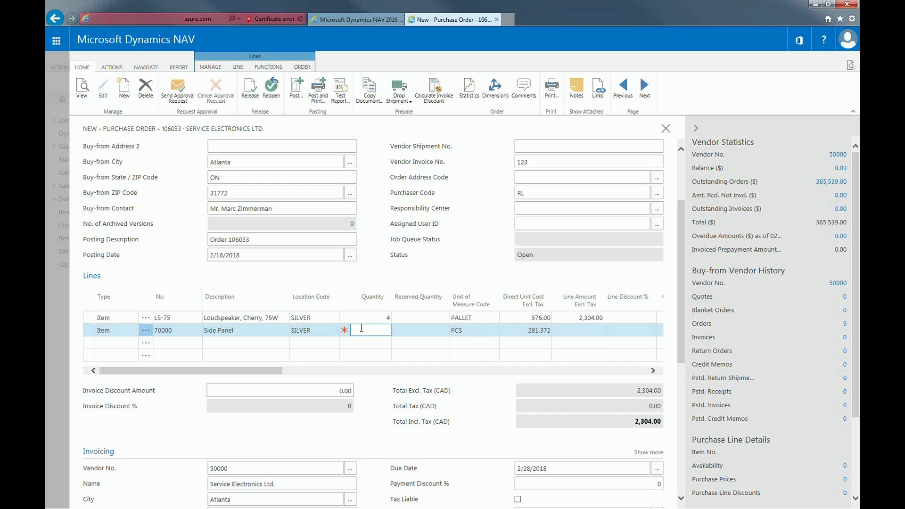
text(250)
key(Tab)
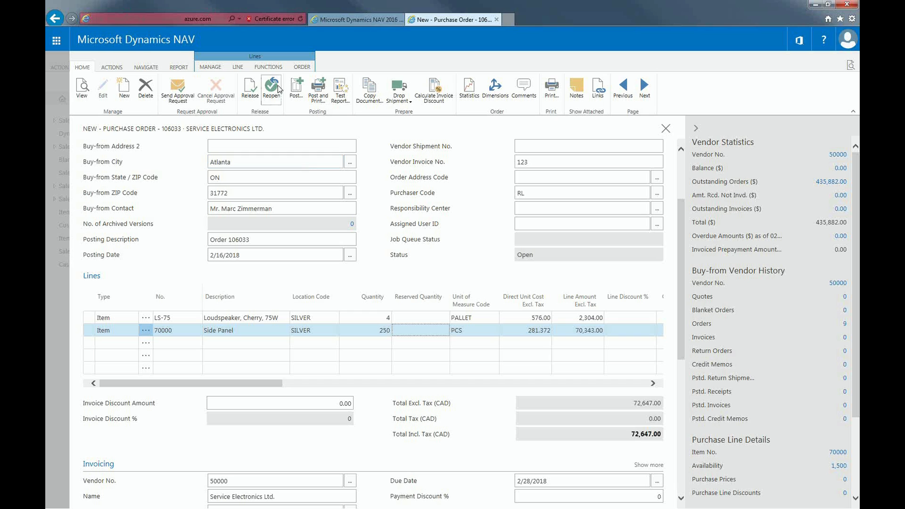
click(294, 90)
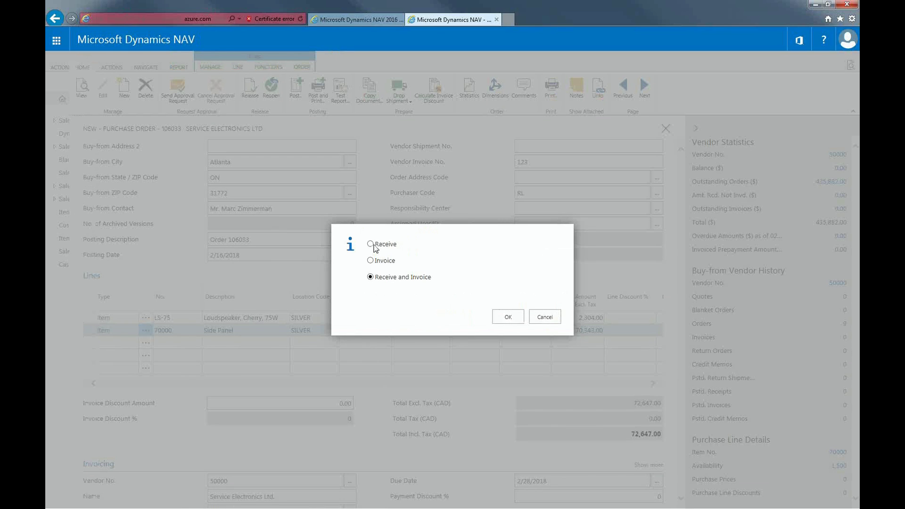
click(370, 243)
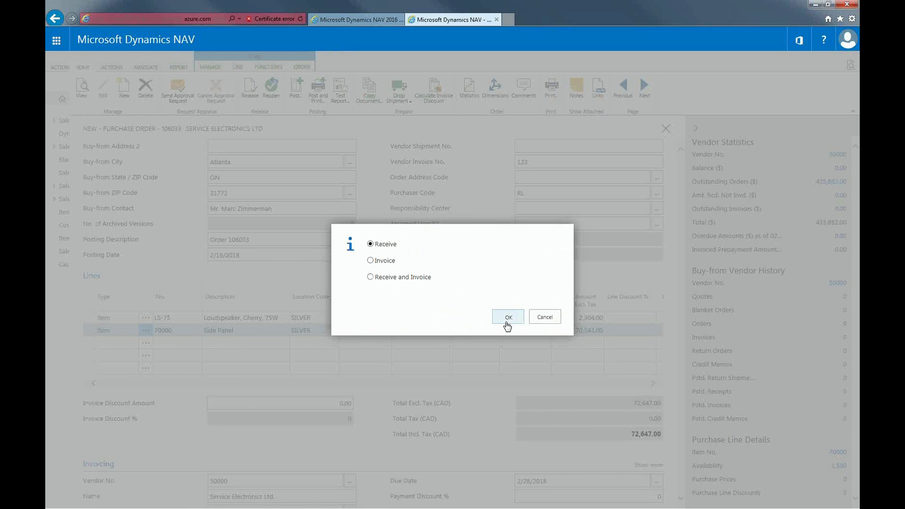
click(506, 317)
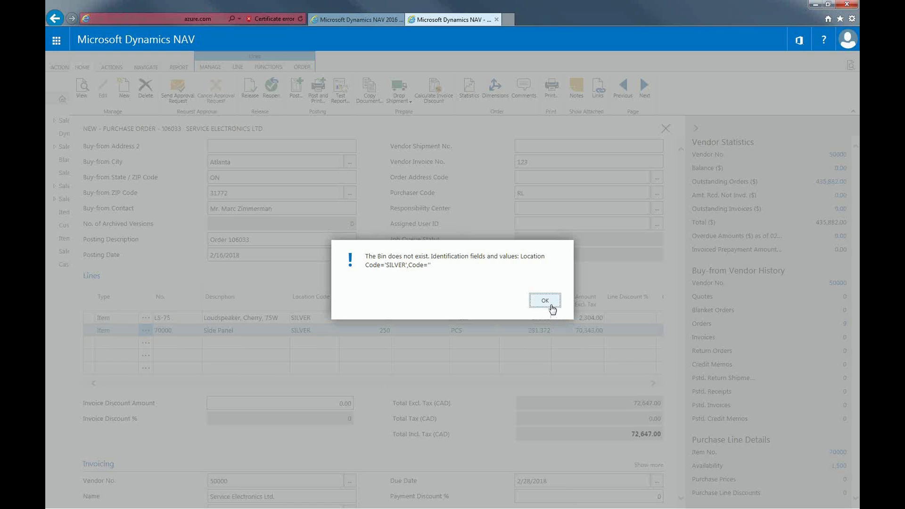
click(552, 306)
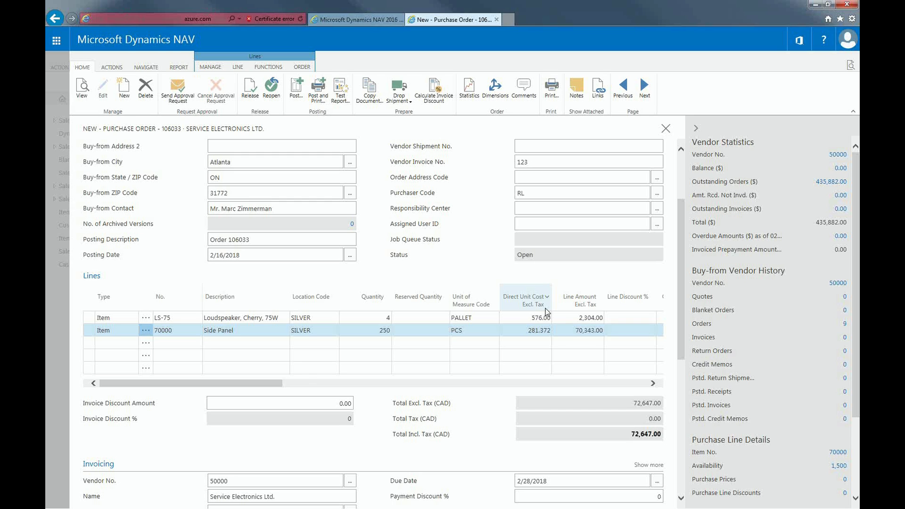
Set the Bin Code of the item 70000 line to S-04-0001.
drag(226, 385, 568, 366)
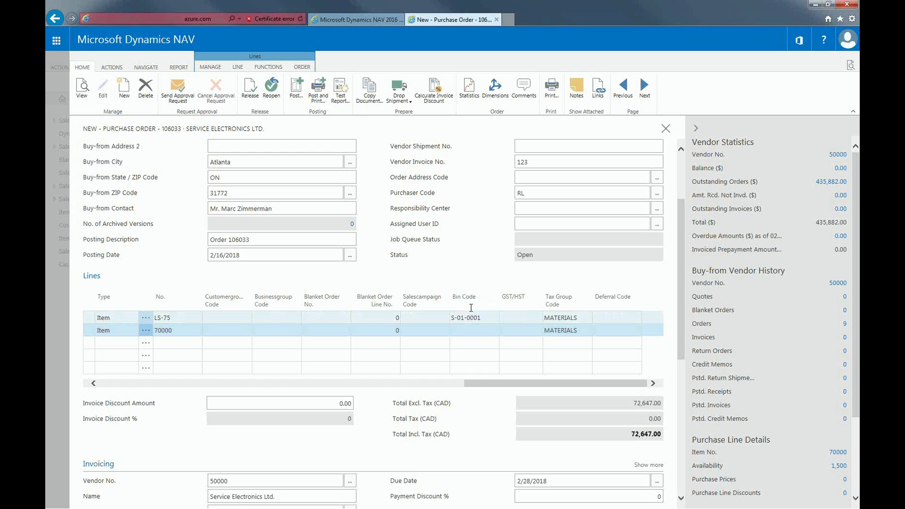
click(470, 333)
click(489, 331)
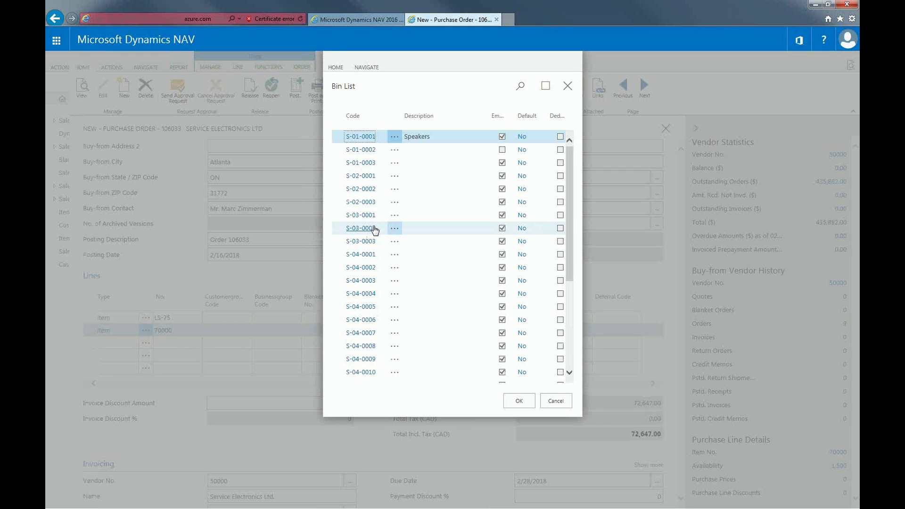
double_click(359, 255)
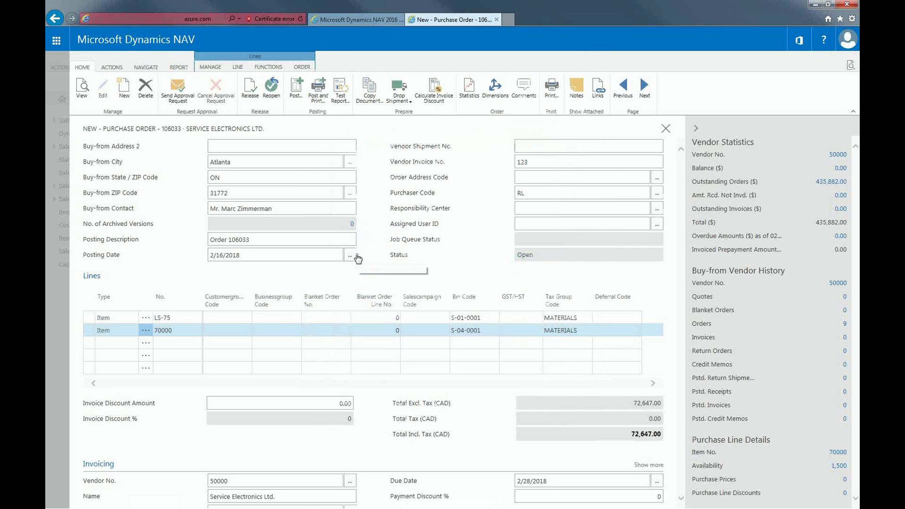
Post the order as Receive only and open its posted purchase receipts.
click(295, 92)
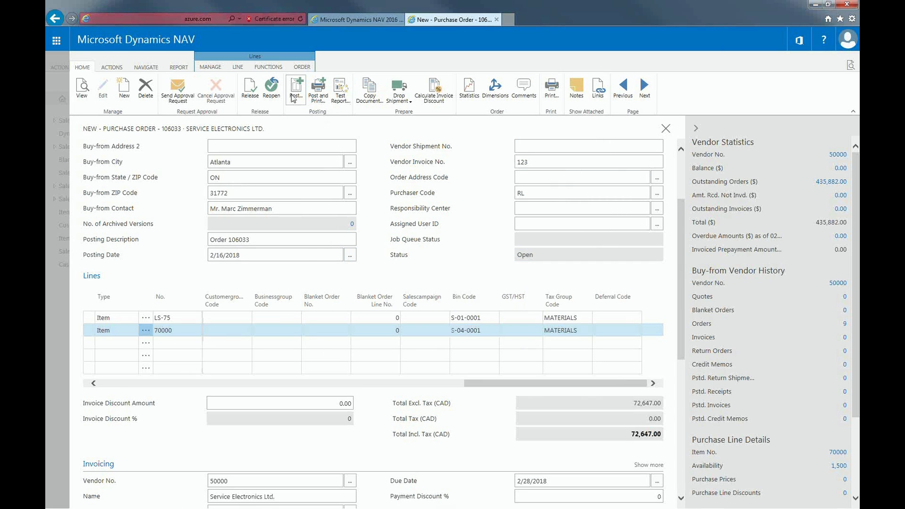
click(380, 245)
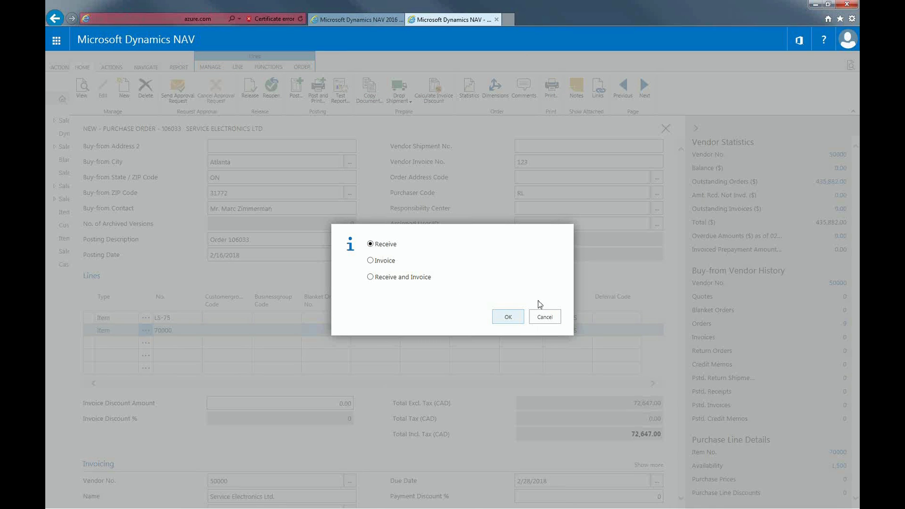
key(Return)
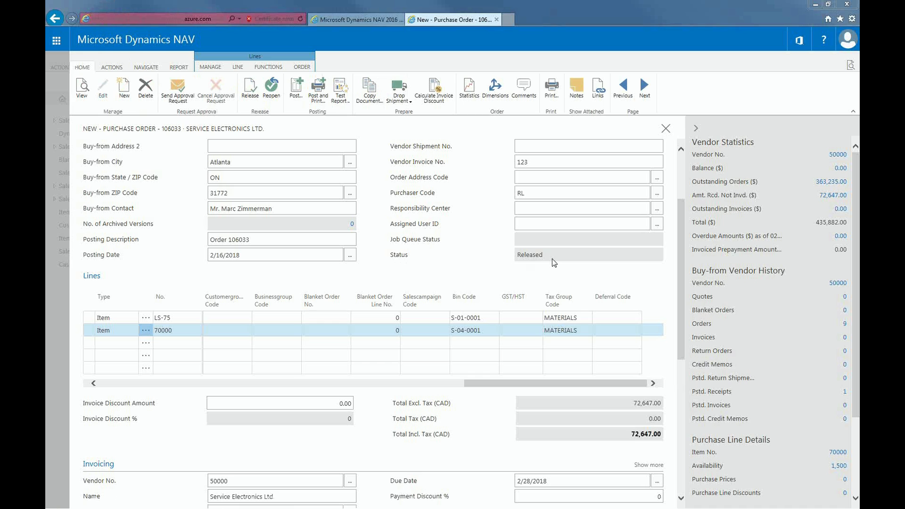
click(146, 67)
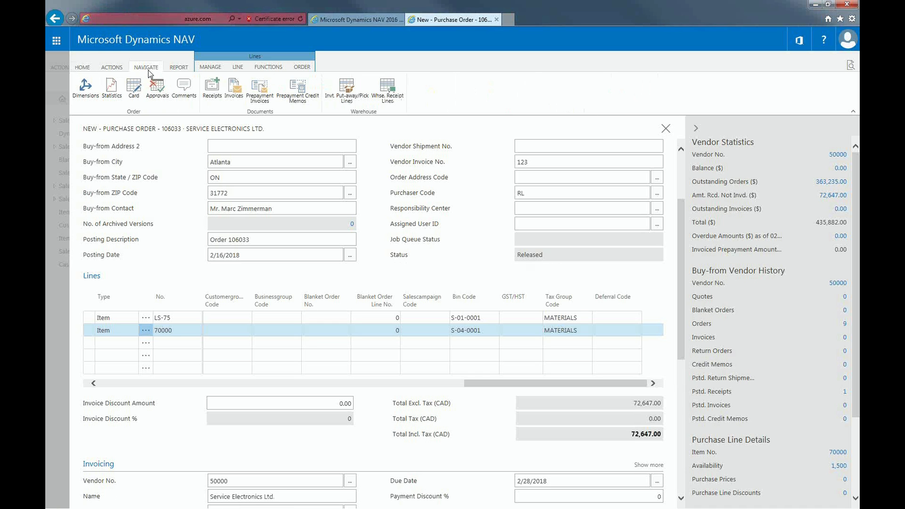
click(219, 101)
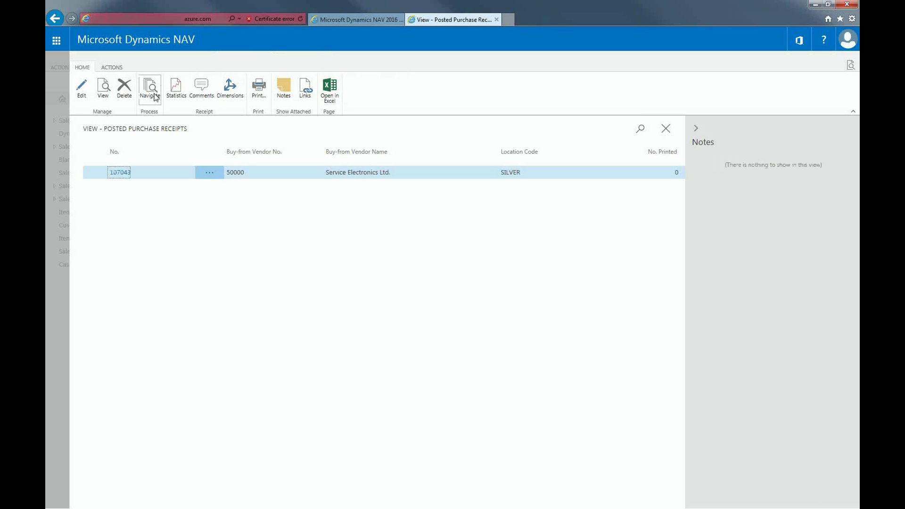
Navigate from receipt 107043 and show its warehouse entries.
click(155, 96)
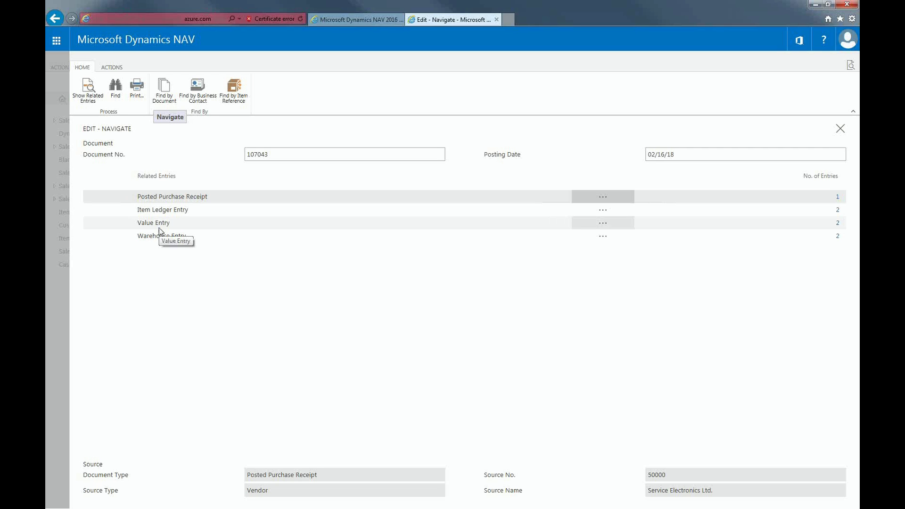
click(840, 239)
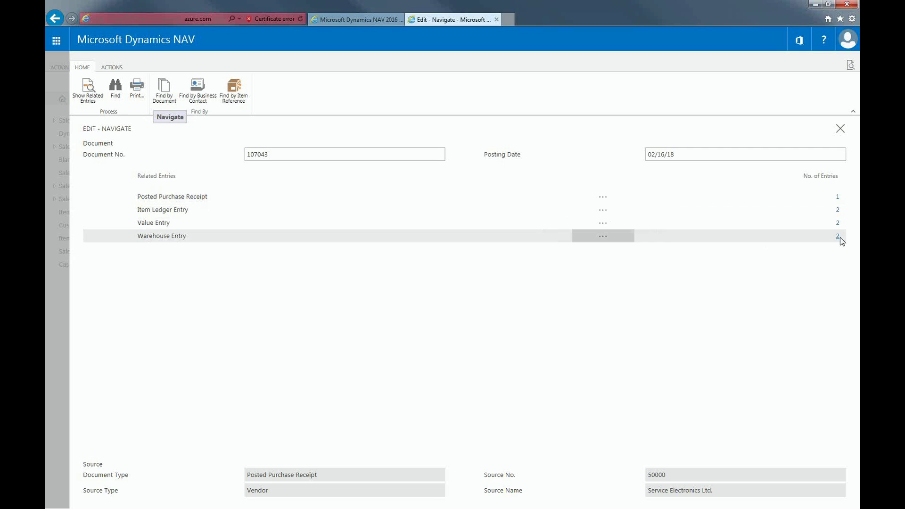